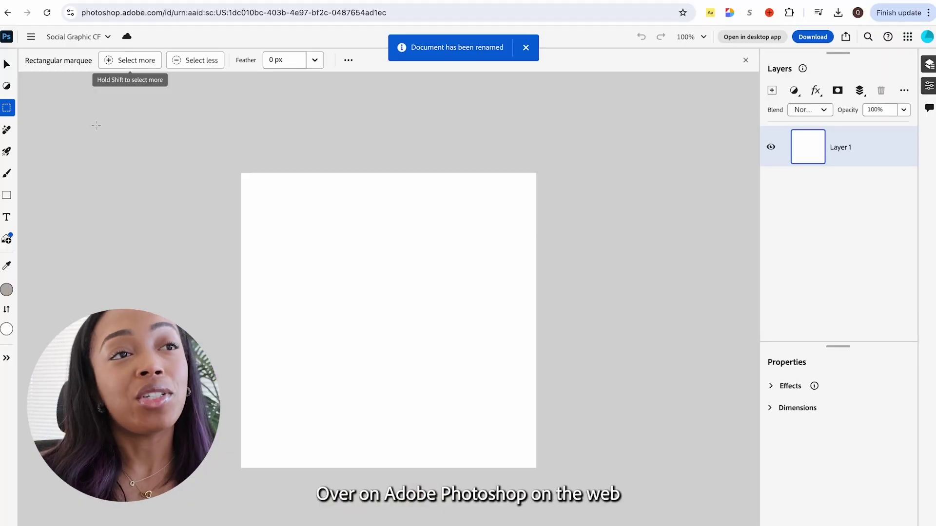
Import Clutch Fragrance 2.png into the document and confirm its placement
click(31, 36)
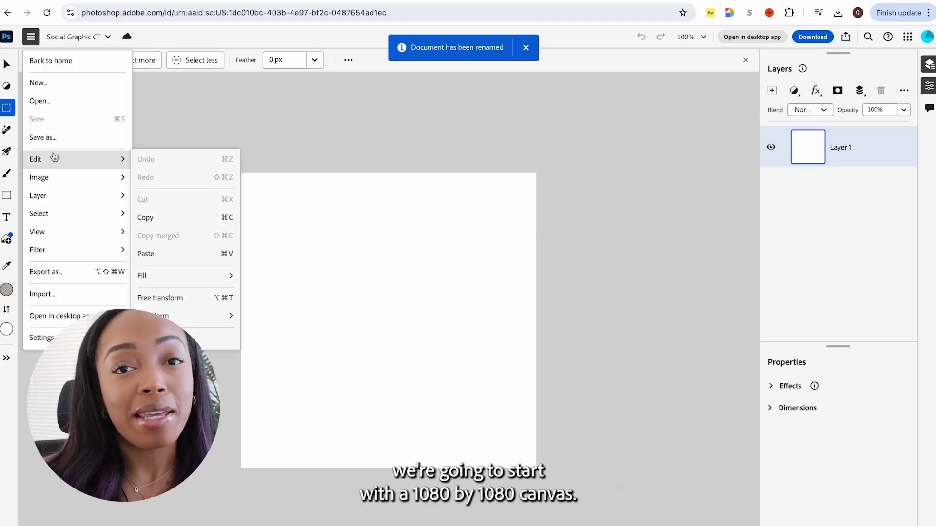
mouse_move(73, 178)
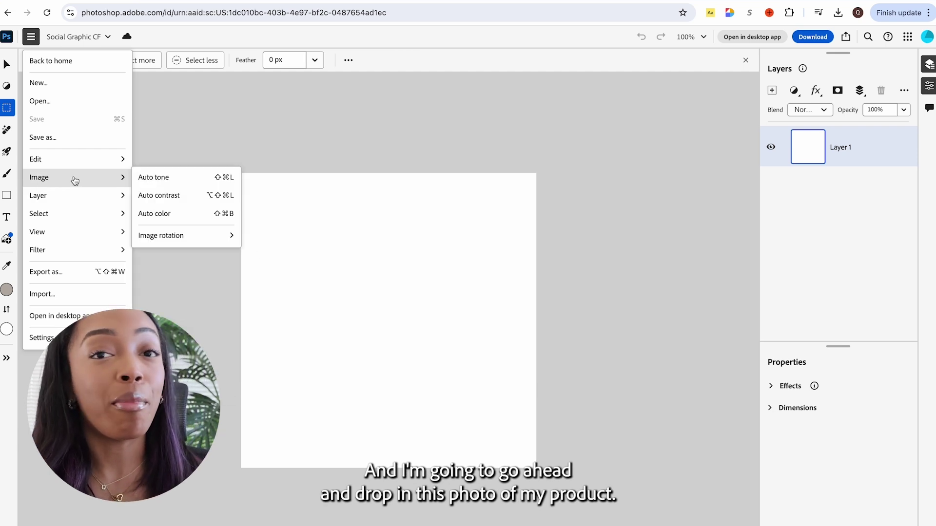
click(58, 295)
click(366, 232)
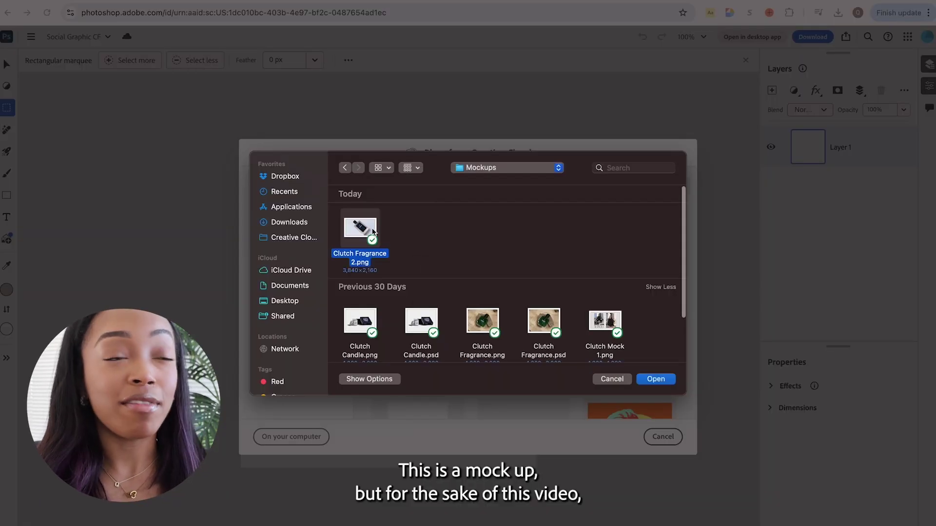
click(656, 379)
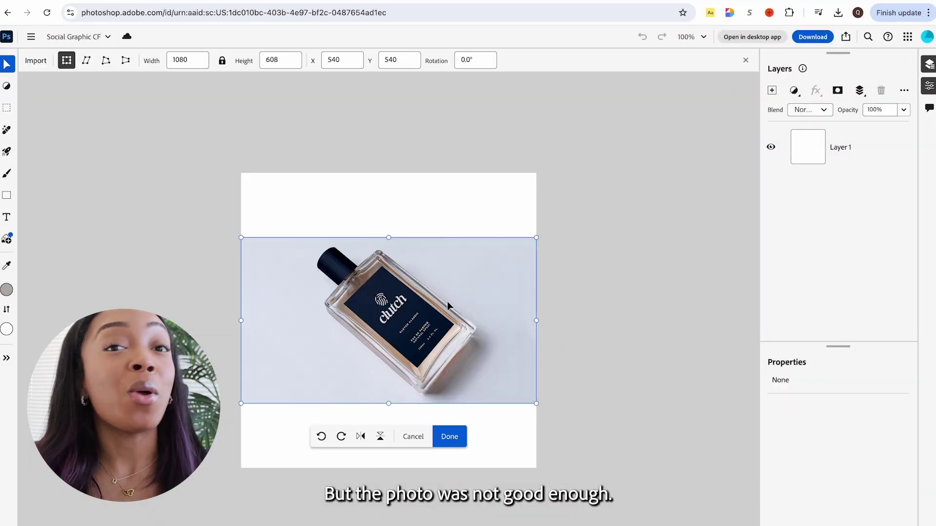
click(449, 436)
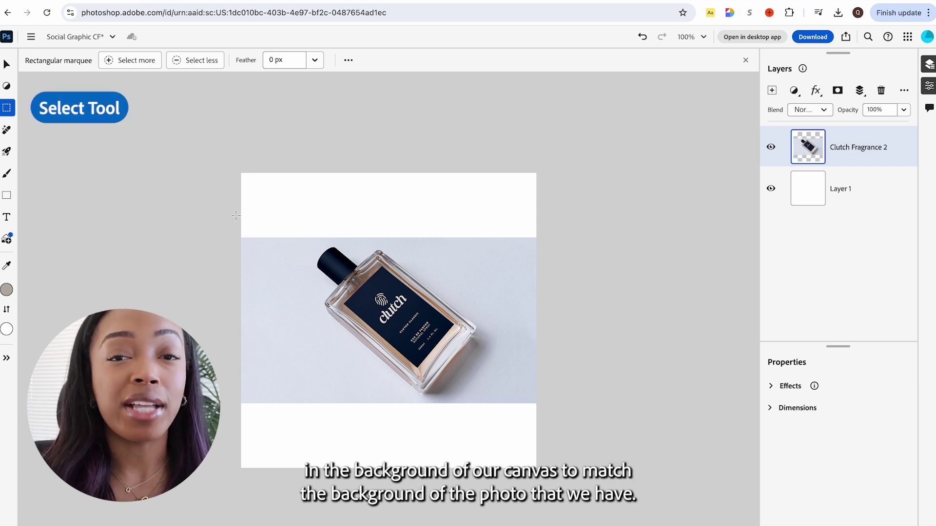
Marquee-select the empty top white band and Generative-fill it with matching backdrop
drag(238, 168, 518, 207)
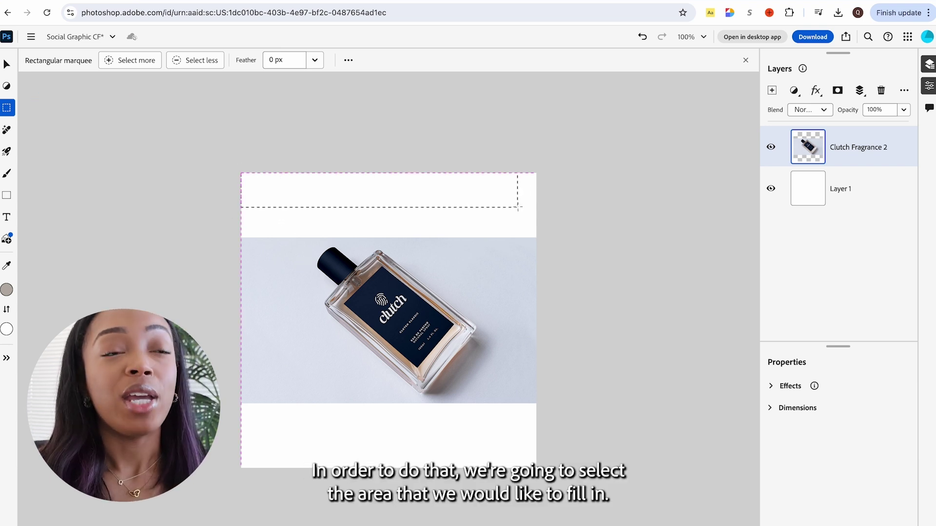
drag(566, 237, 565, 239)
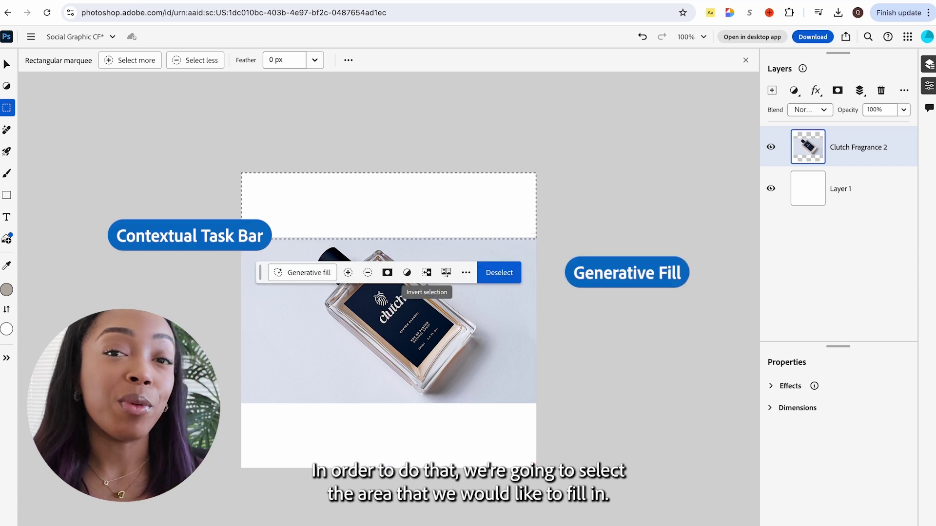
click(304, 275)
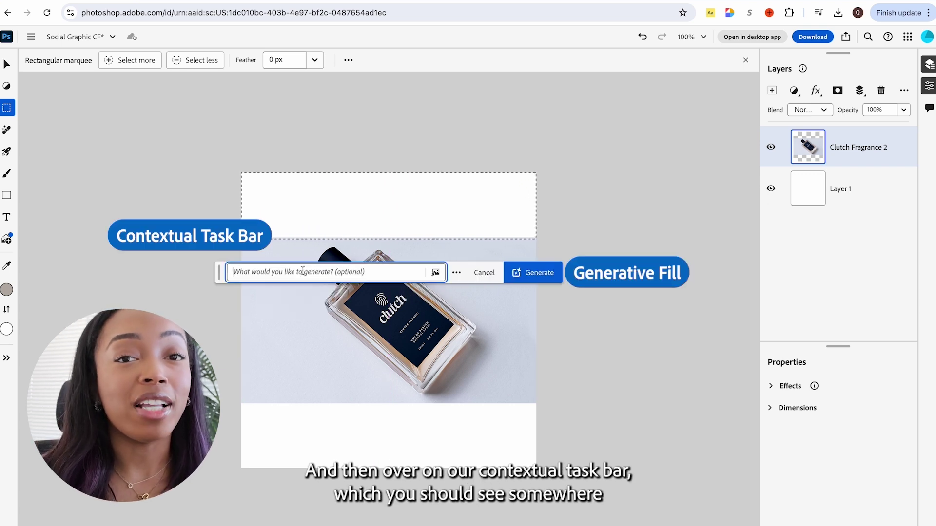
click(558, 274)
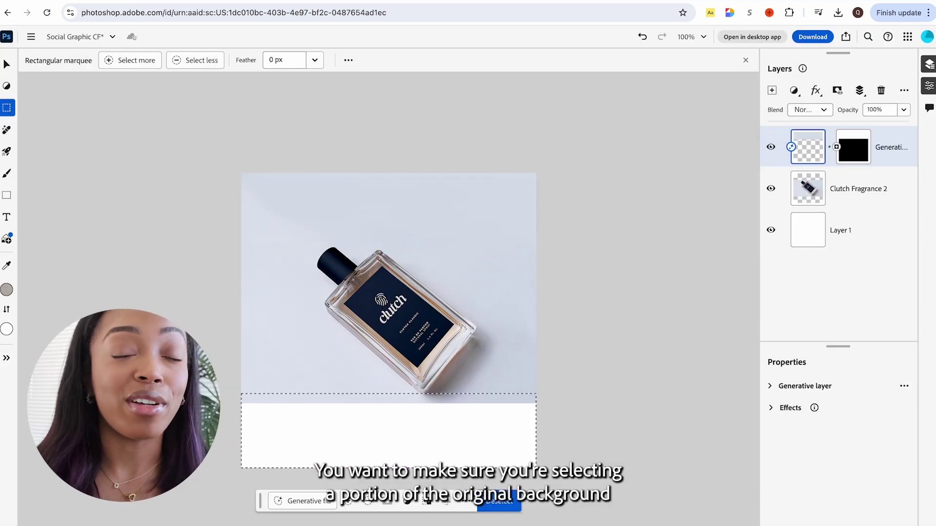
click(303, 521)
Generate backdrop into the bottom band, merge all photo layers into Product Photo, and duplicate it
click(544, 506)
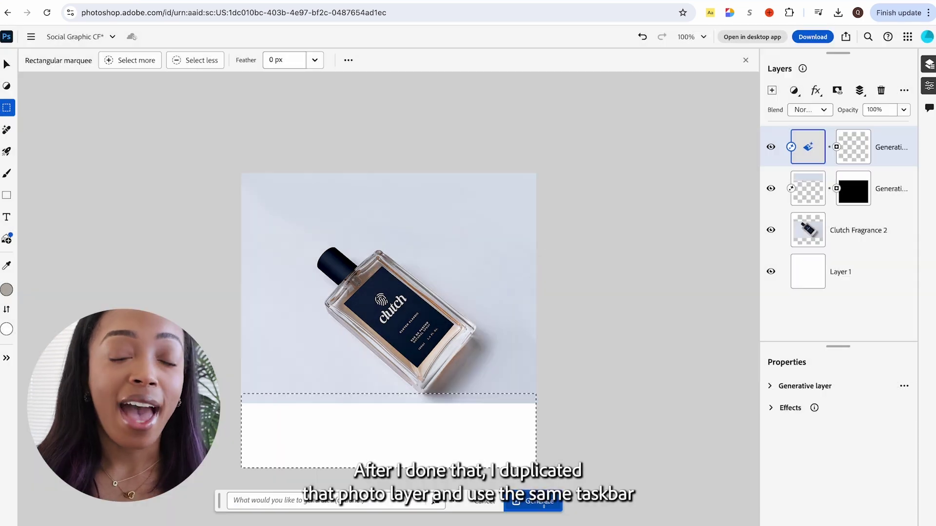
shift+click(866, 244)
right_click(866, 245)
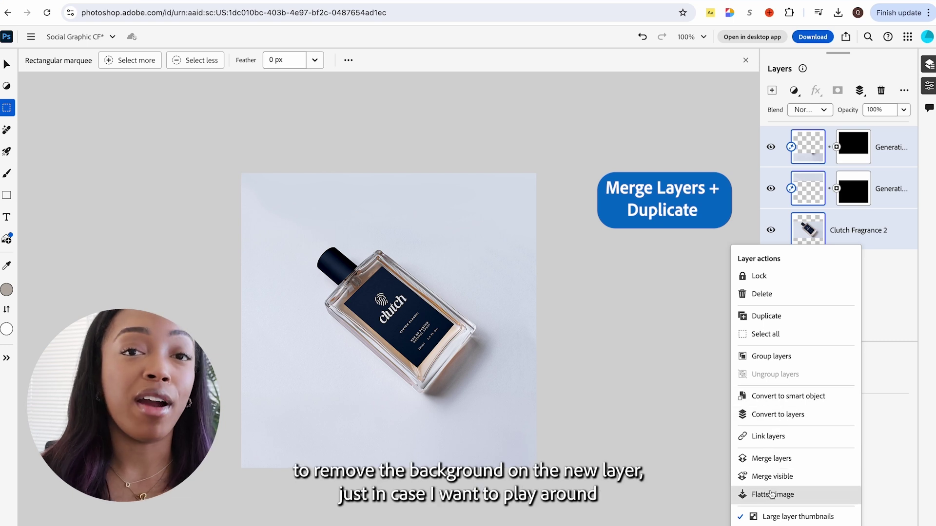
click(774, 459)
right_click(848, 149)
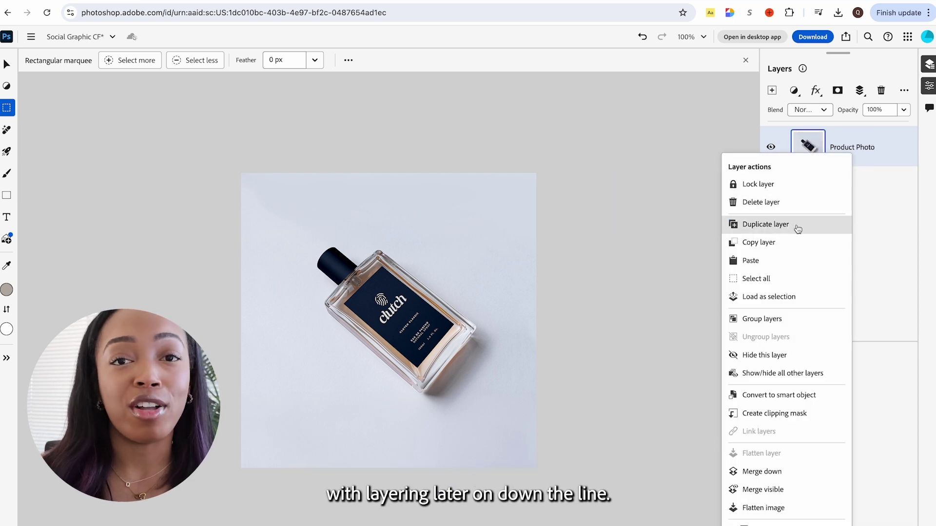
click(798, 228)
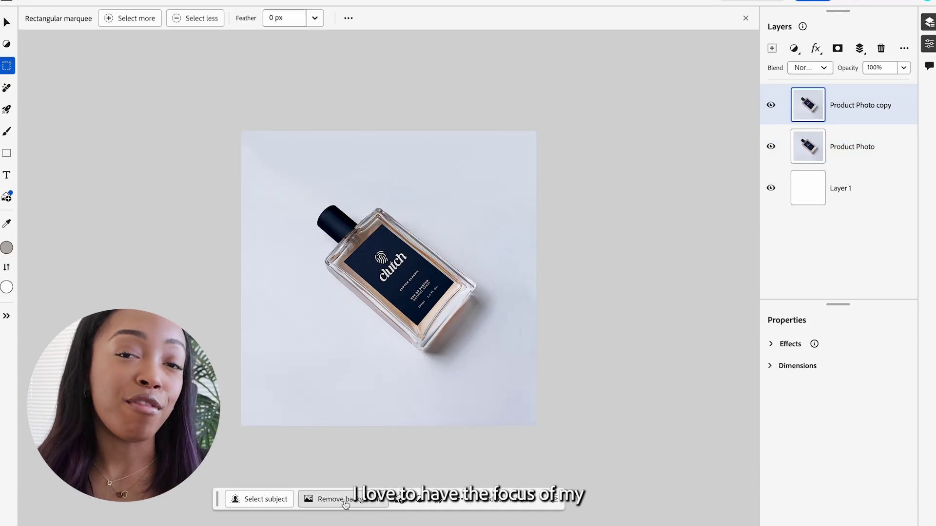
Remove the background from the Product Photo copy, toggling the original's visibility to check the cutout
click(346, 502)
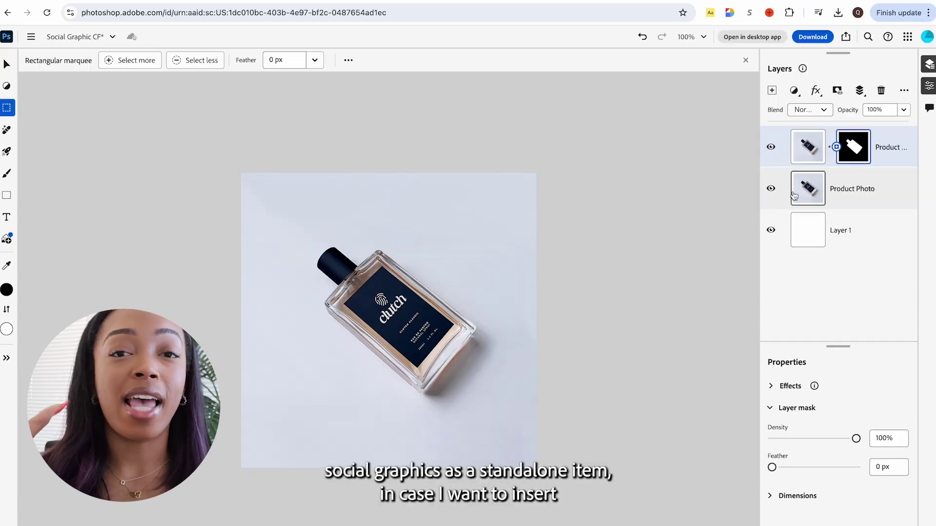
click(772, 190)
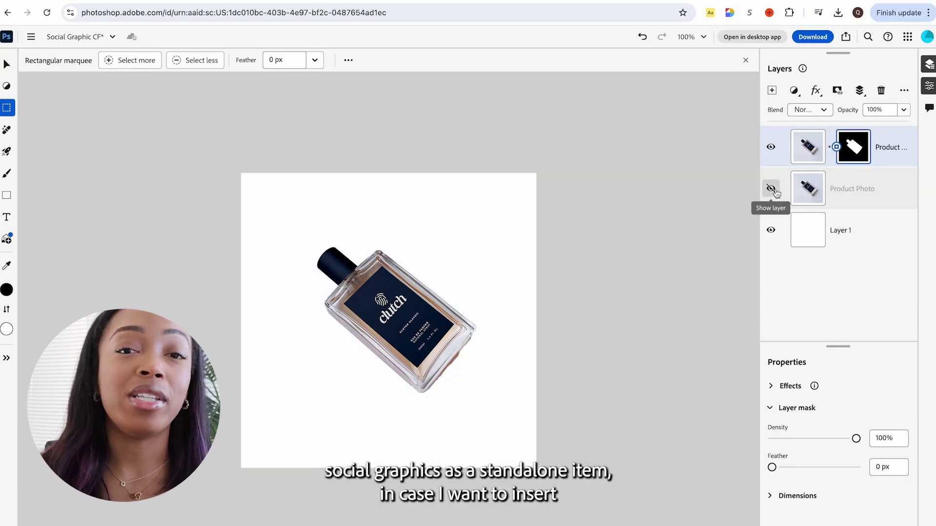
click(774, 192)
click(774, 191)
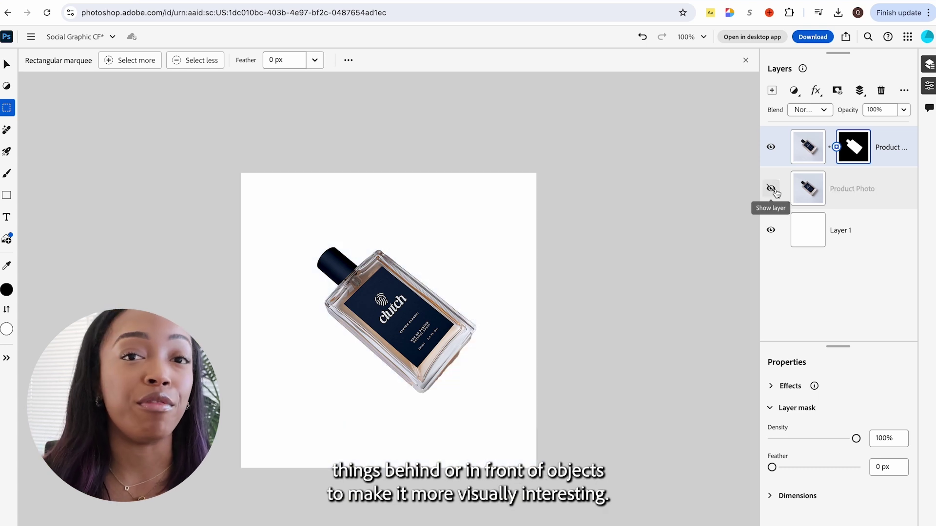
click(774, 192)
click(774, 191)
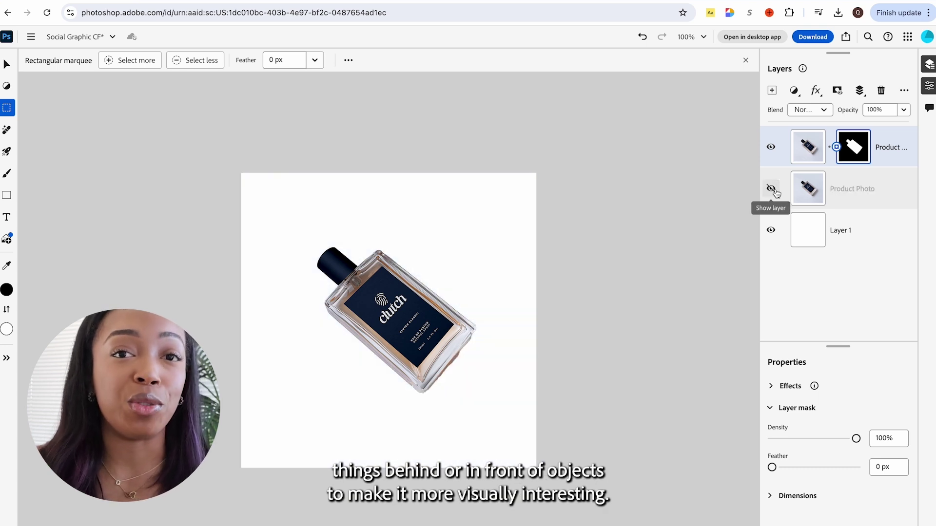
click(774, 191)
Add a new empty layer above Product Photo
scroll(379, 321, up, 3)
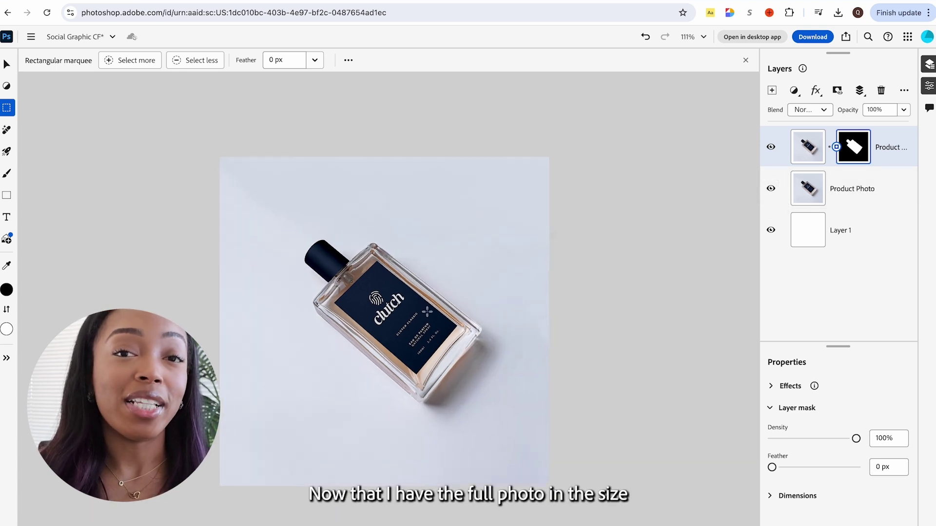
scroll(379, 322, left, 3)
scroll(389, 295, right, 3)
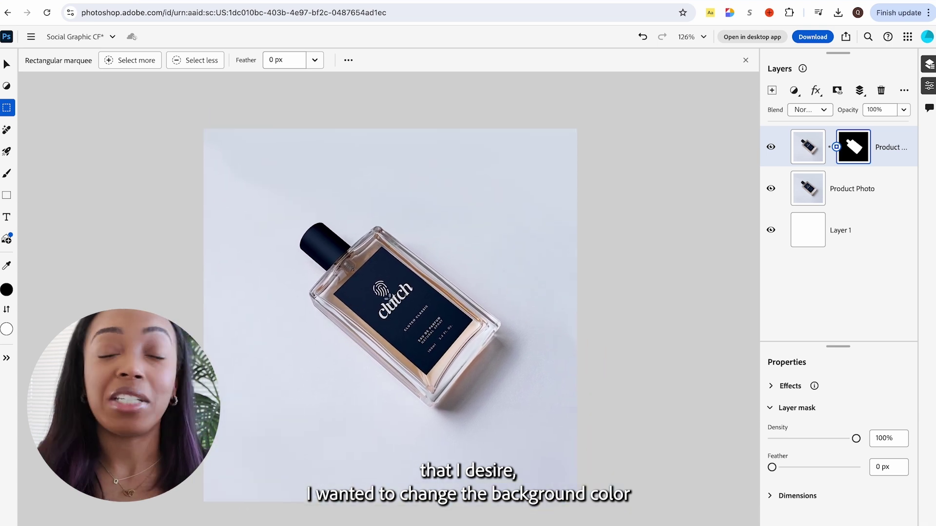
scroll(390, 295, up, 3)
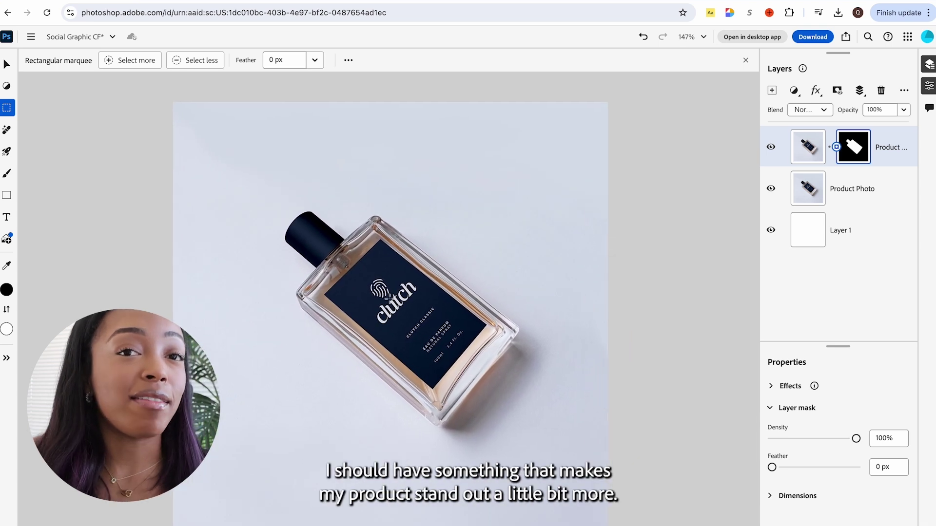
scroll(393, 295, down, 1)
scroll(392, 295, down, 2)
scroll(388, 299, up, 1)
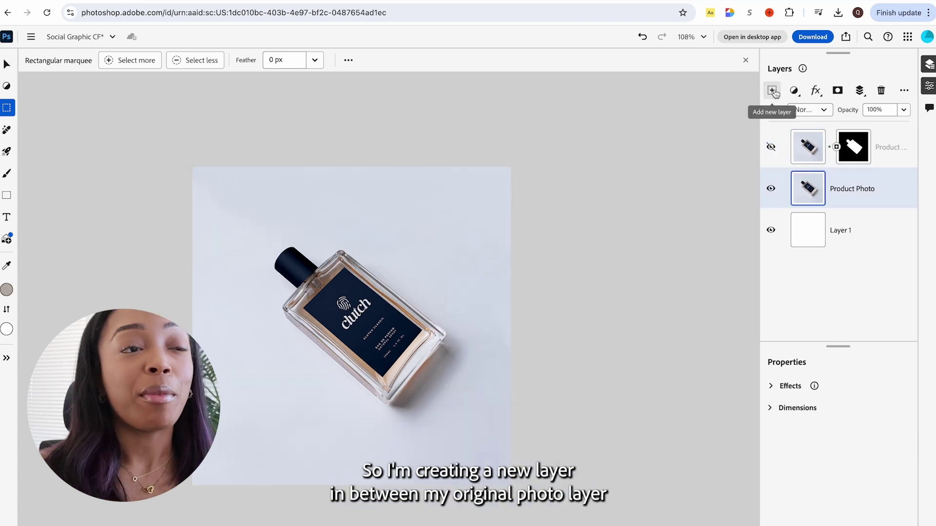
click(772, 90)
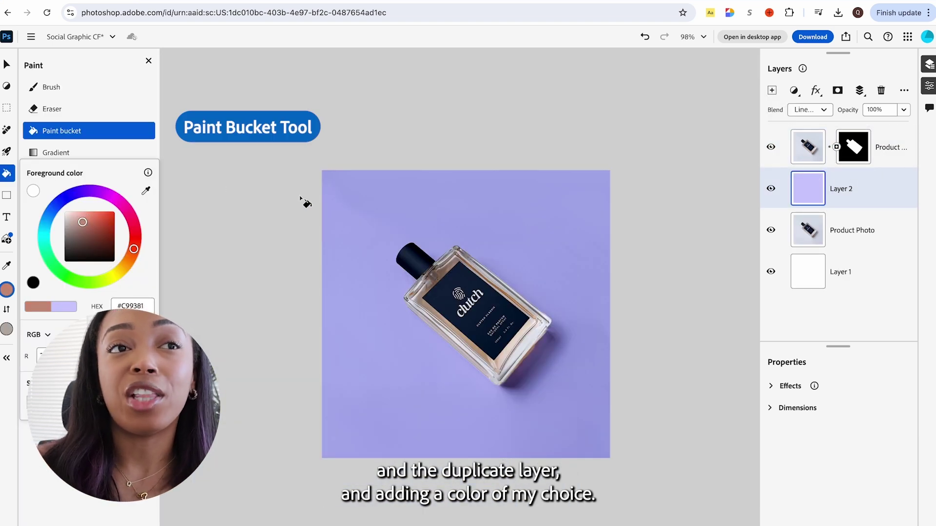
Paint-bucket Layer 2 with a mustard-orange colour and set its blend mode to Linear burn
click(357, 216)
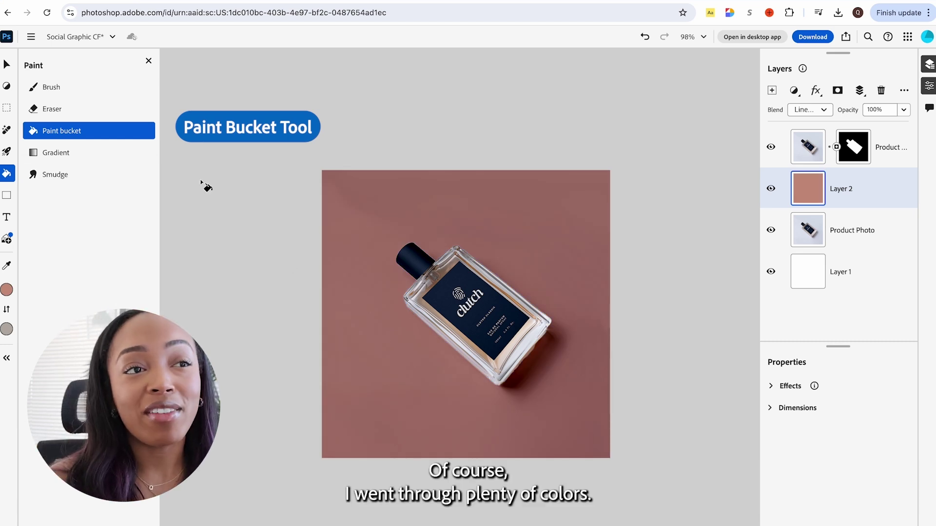
click(5, 291)
drag(133, 256, 95, 224)
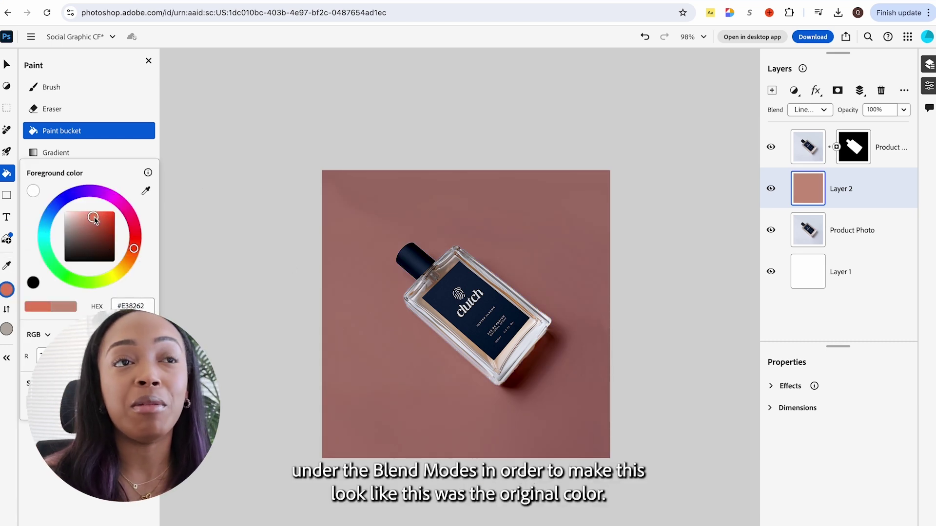
click(355, 204)
click(809, 109)
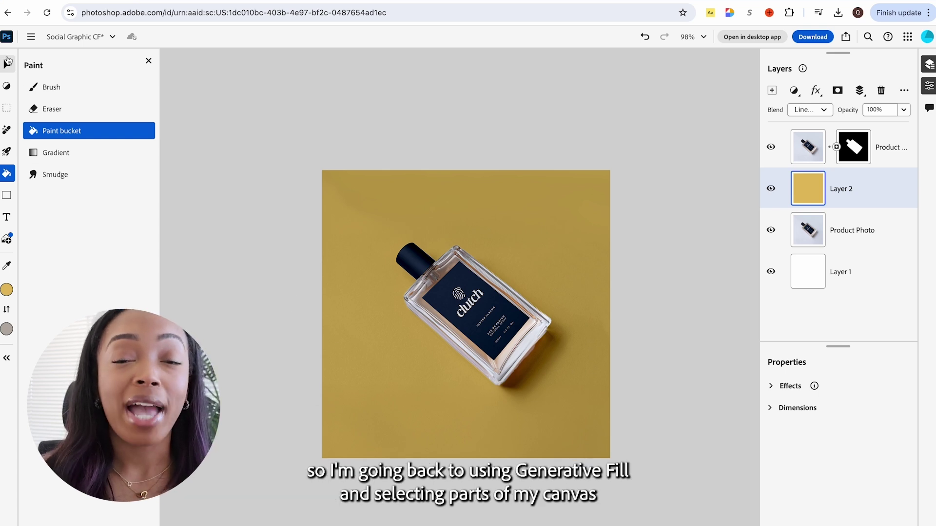
click(8, 64)
Select the top-left corner and Generative-fill it with 'top view sandalwood', then 'clothing'
click(6, 108)
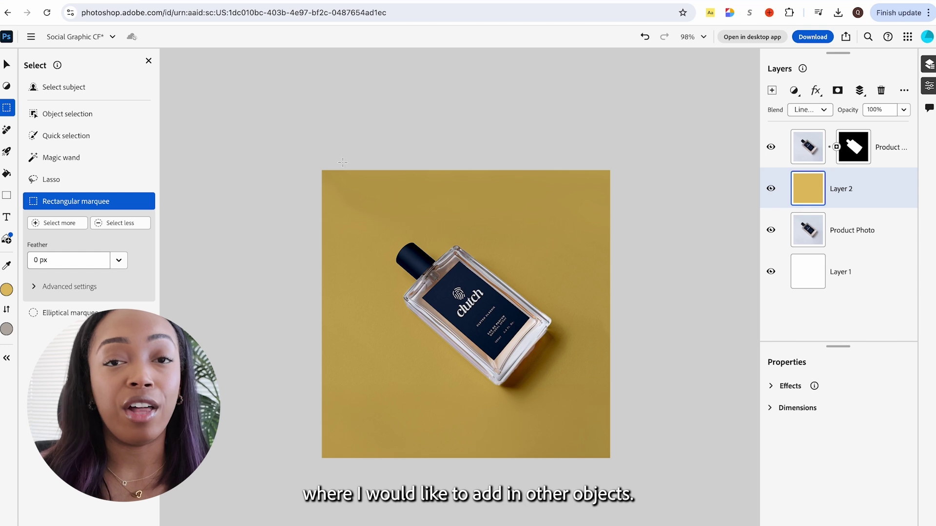
drag(409, 207, 410, 235)
key(t)
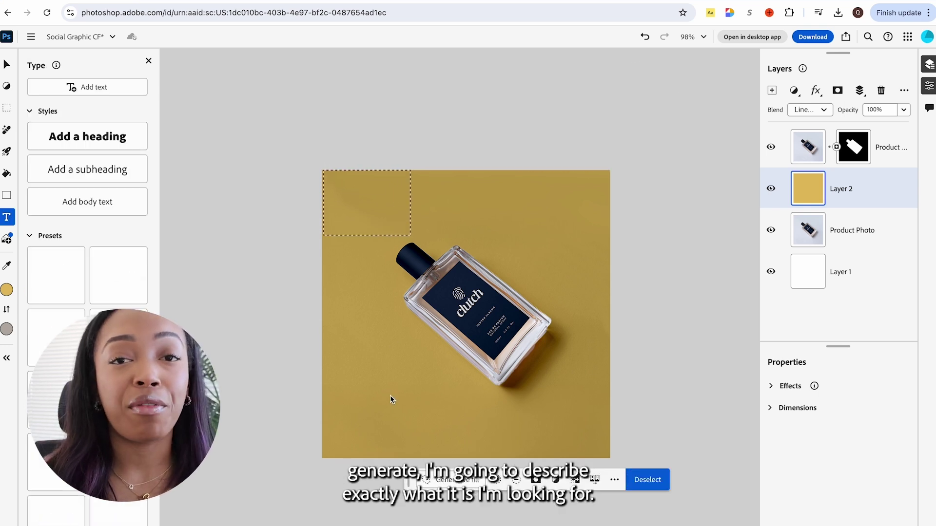
key(o)
click(456, 480)
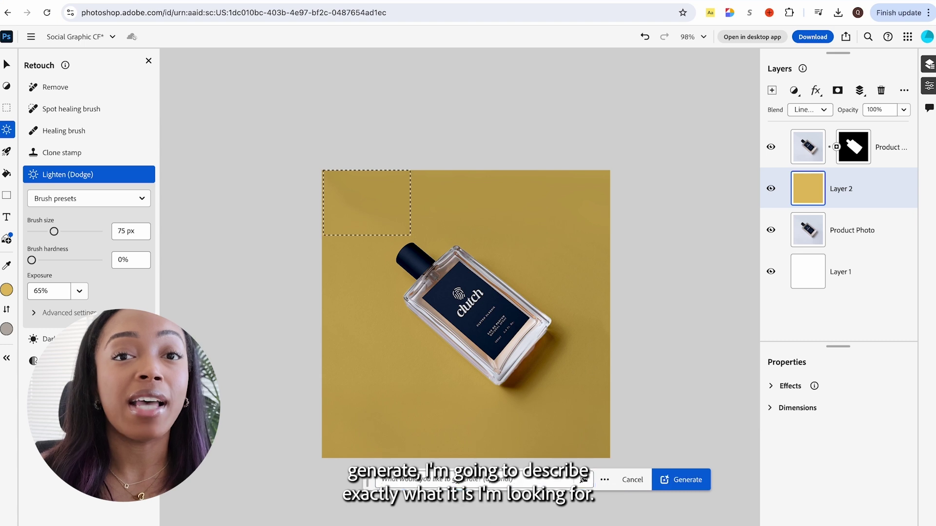
click(148, 61)
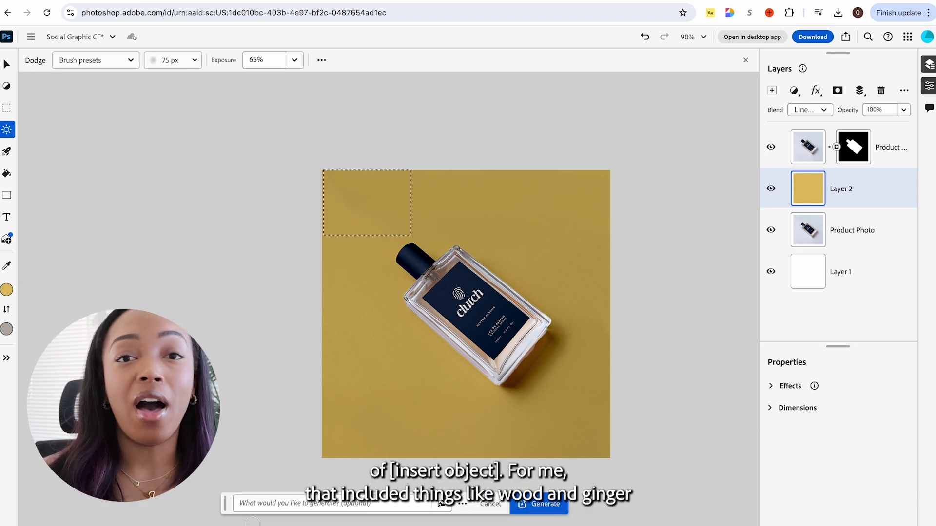
click(275, 500)
text(top vi)
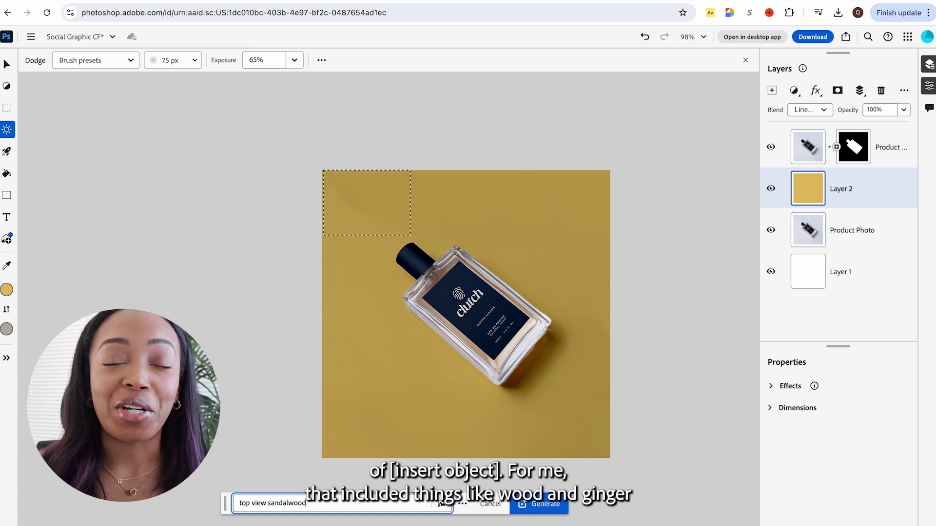
text(ew sandalwood)
key(Return)
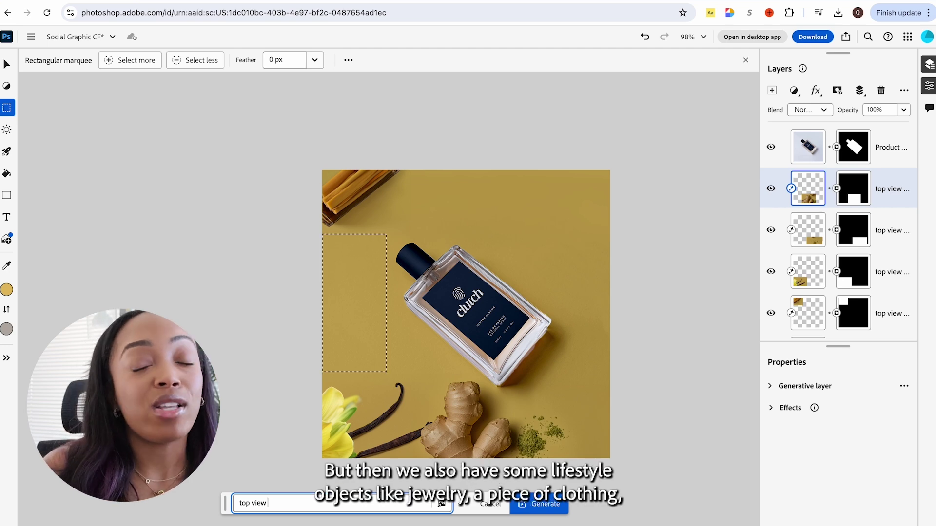
text(cloth)
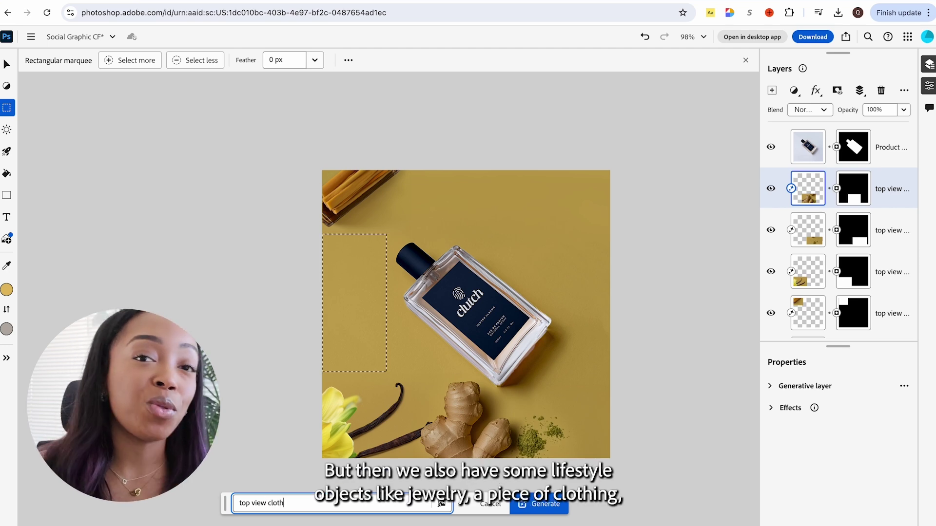
text(ing)
key(Return)
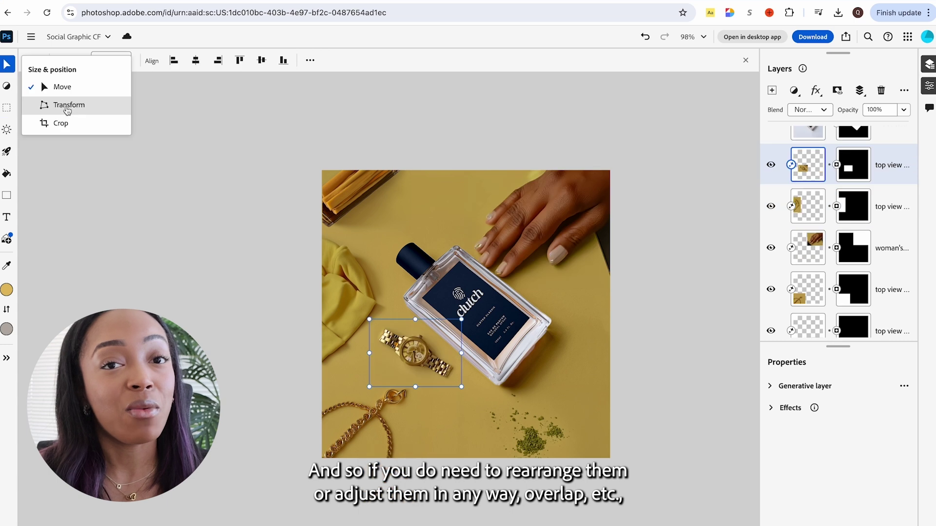
Enlarge the gold watch and move it lower
click(60, 102)
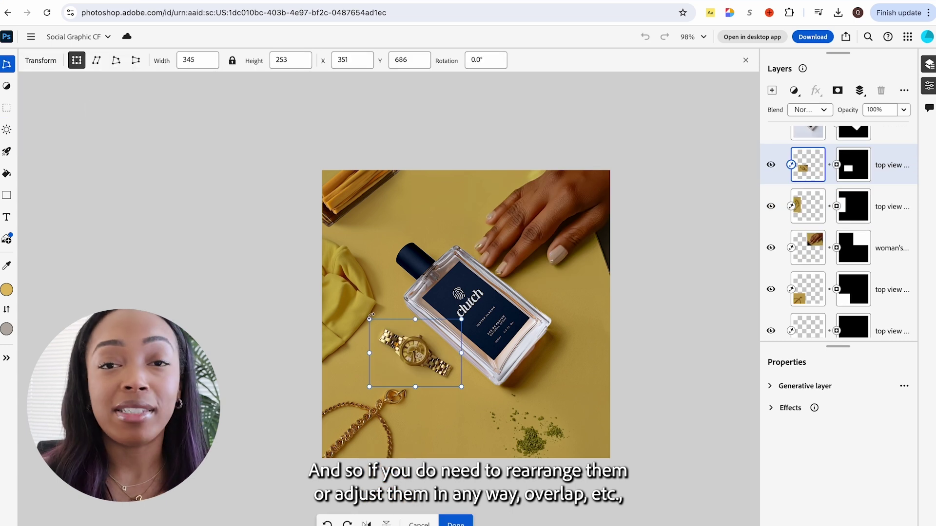
drag(370, 316, 357, 314)
mouse_move(425, 366)
mouse_down()
mouse_move(420, 374)
mouse_move(431, 376)
mouse_up()
click(39, 174)
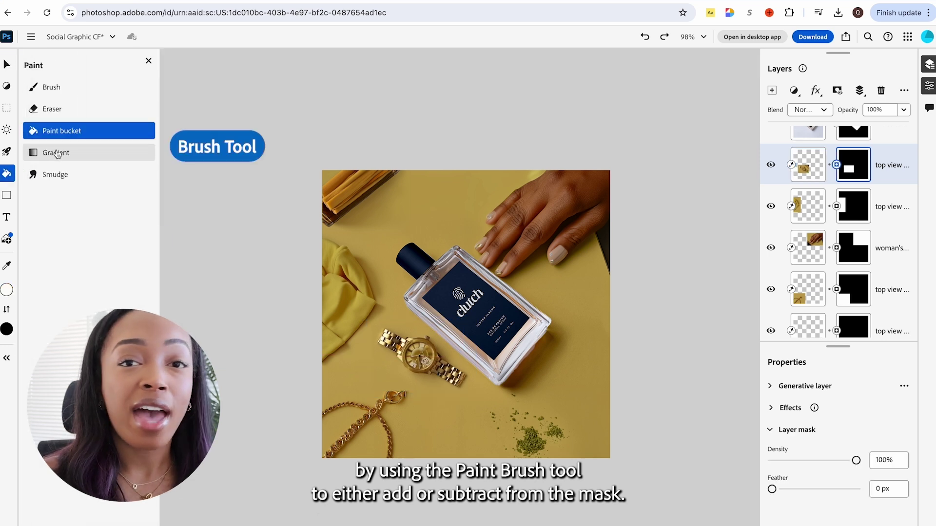
Brush-mask the watch layer near the pendant and switch the top-left prop to another variation
click(51, 88)
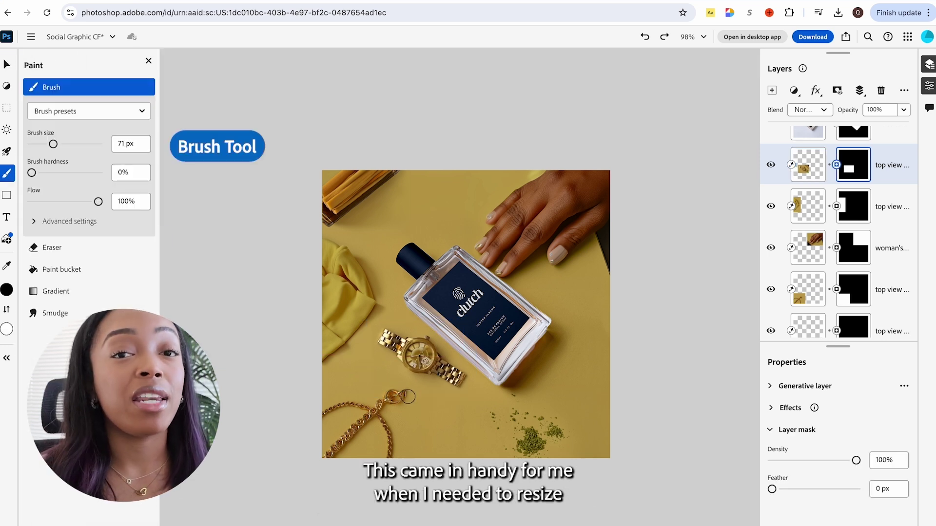
mouse_move(408, 391)
mouse_down()
mouse_move(390, 390)
mouse_move(405, 402)
mouse_up()
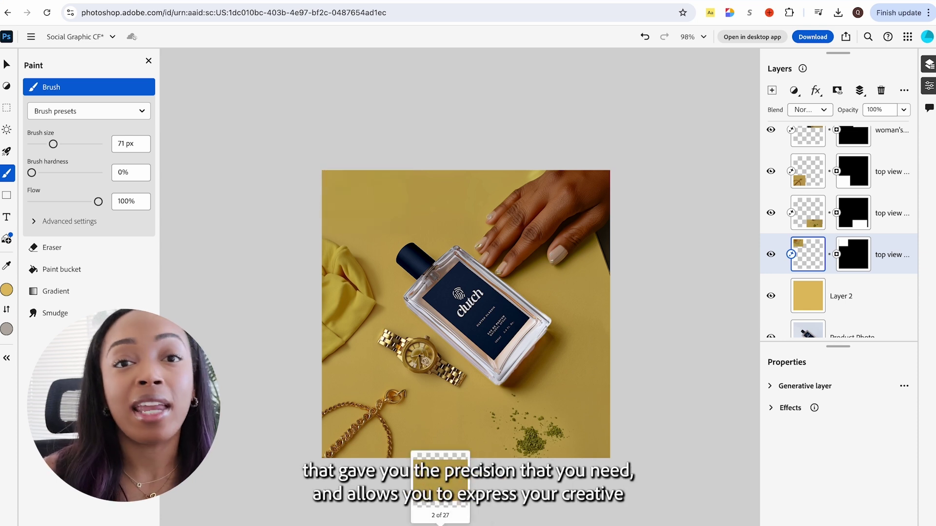
key(ctrl+shift+z)
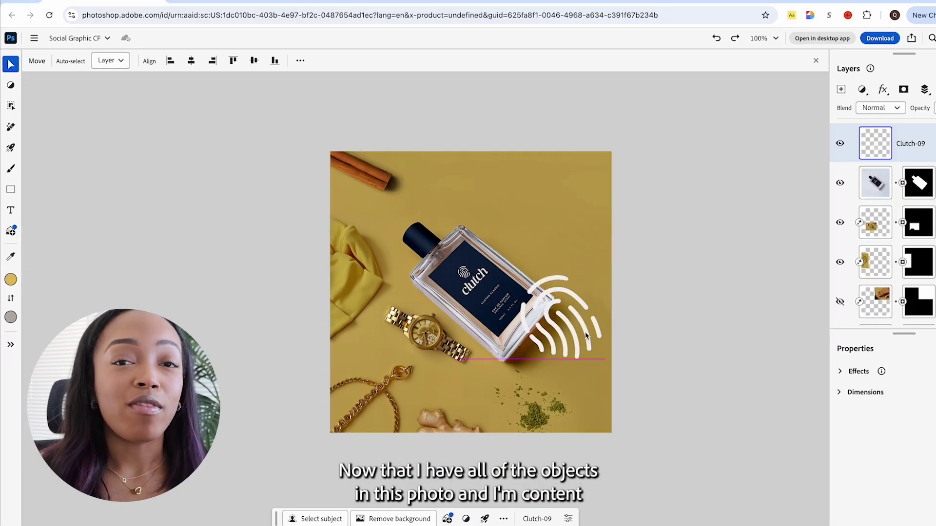
Move and rotate the Clutch-09 fingerprint icon to sit beside the bottle's right side
drag(578, 264, 588, 342)
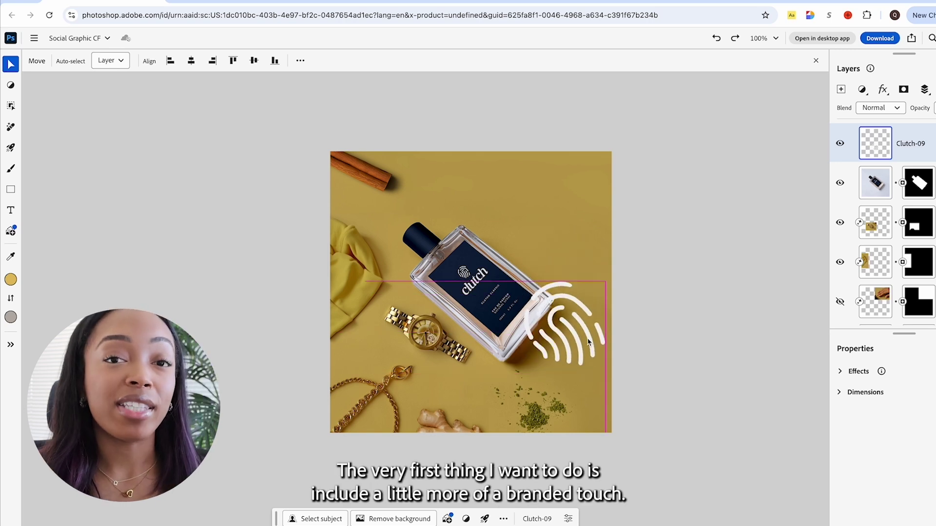
drag(582, 291, 585, 303)
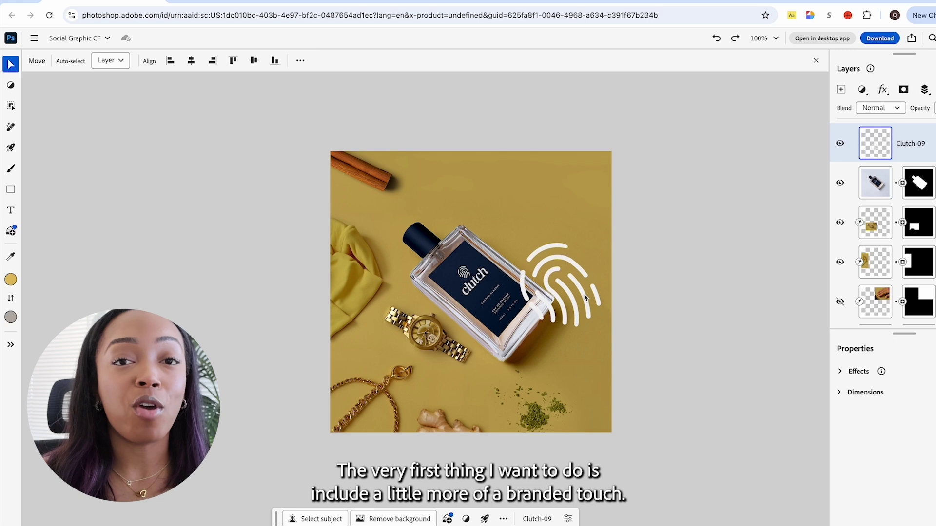
key(ctrl+t)
drag(609, 273, 616, 303)
drag(564, 348, 558, 285)
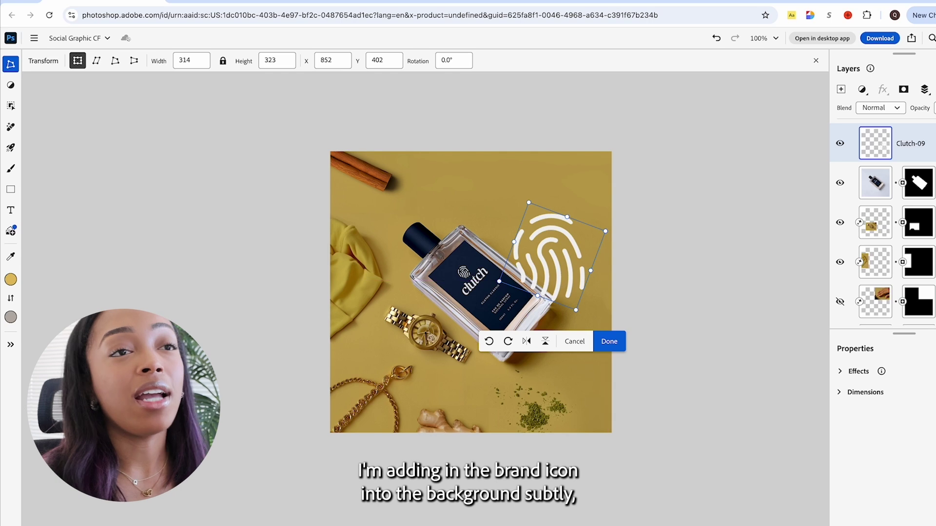
Place the fingerprint layer behind the bottle and set its blend mode to Soft light
drag(906, 144, 904, 186)
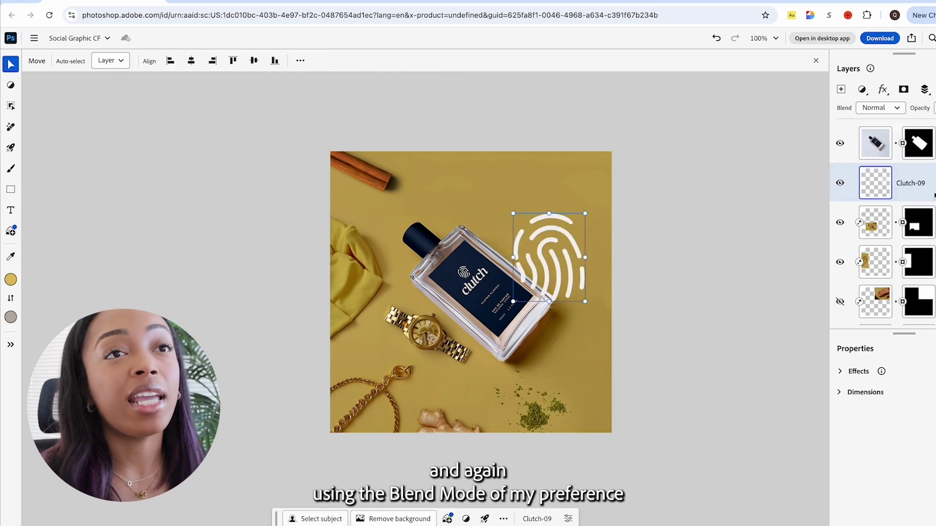
click(881, 108)
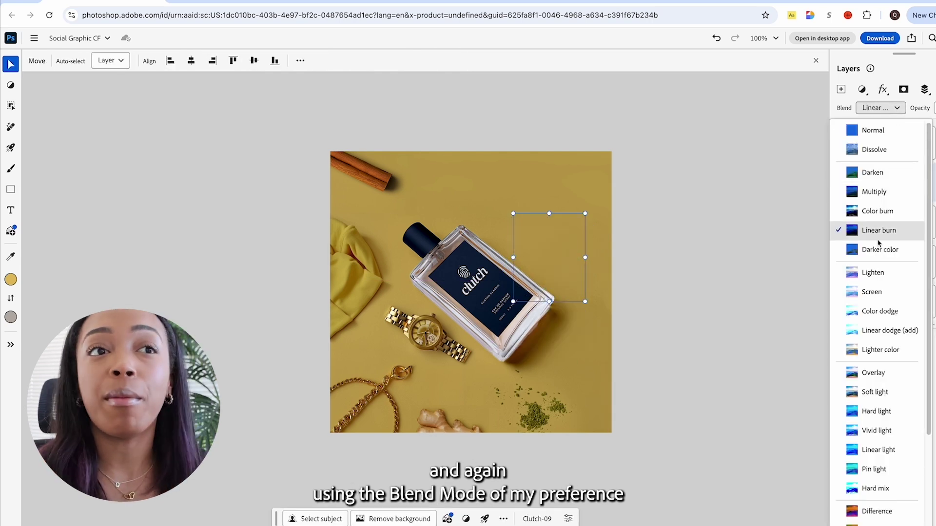
click(884, 391)
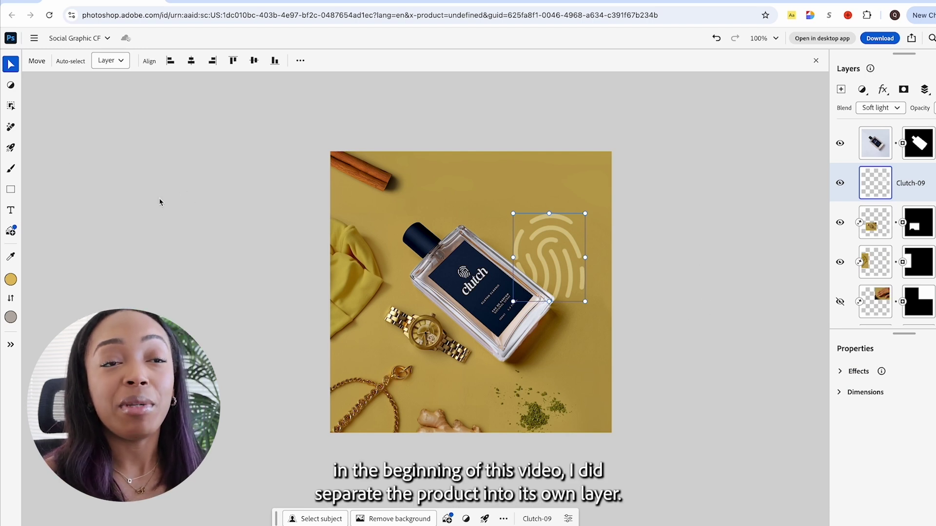
click(10, 211)
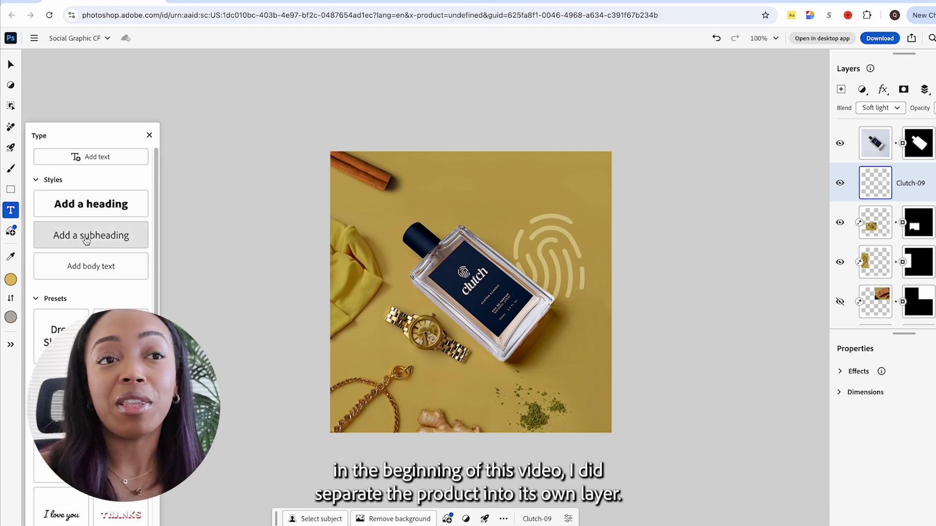
Add a text box at the top right with white Degular Regular text
click(431, 244)
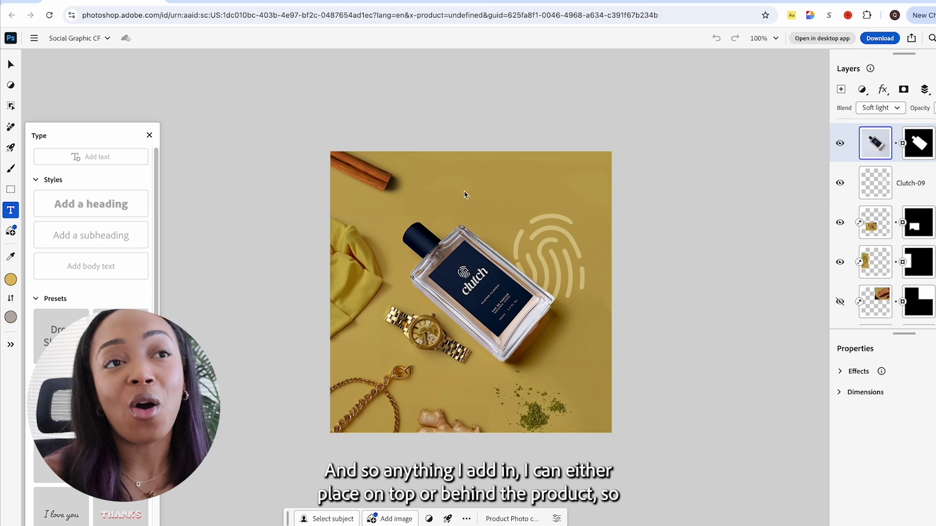
click(465, 196)
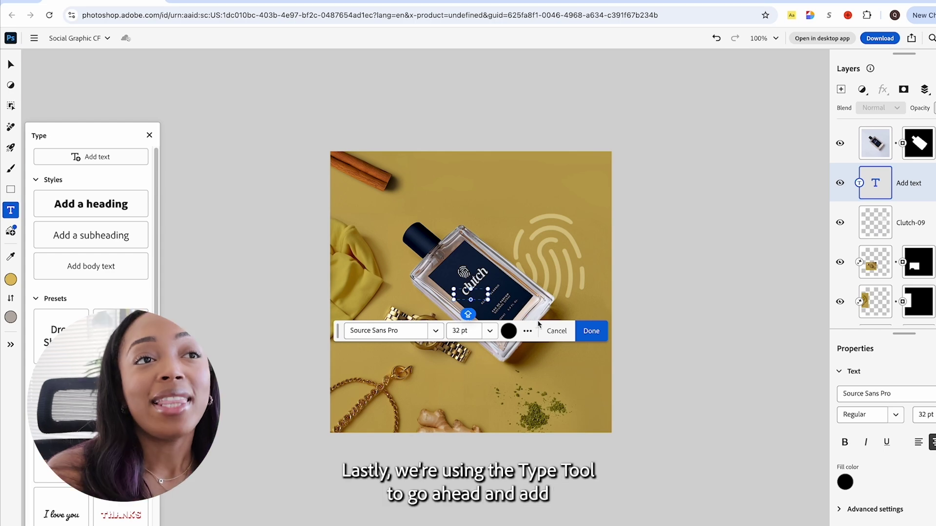
click(509, 331)
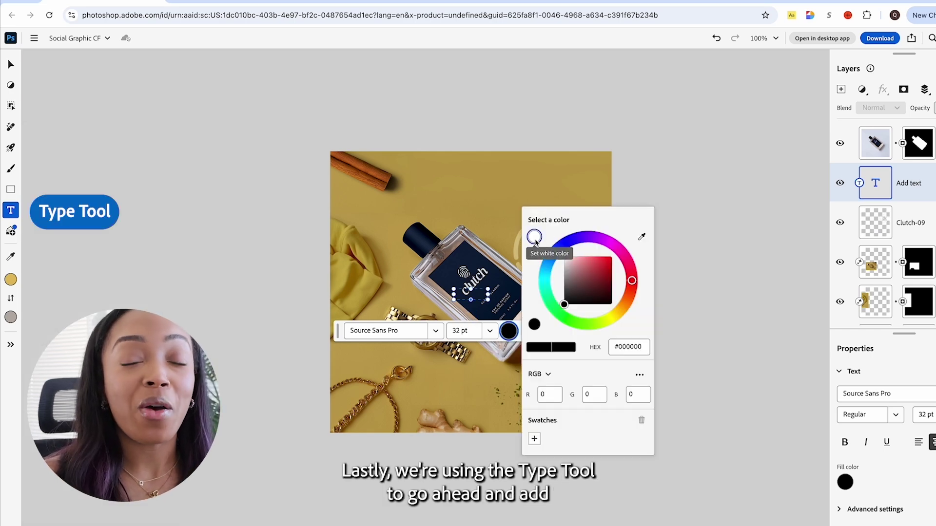
click(399, 335)
click(420, 331)
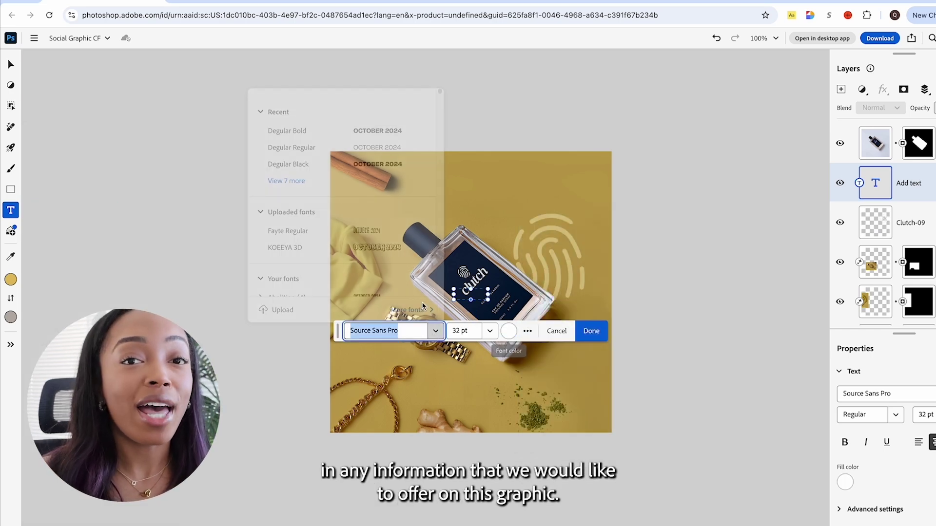
click(302, 148)
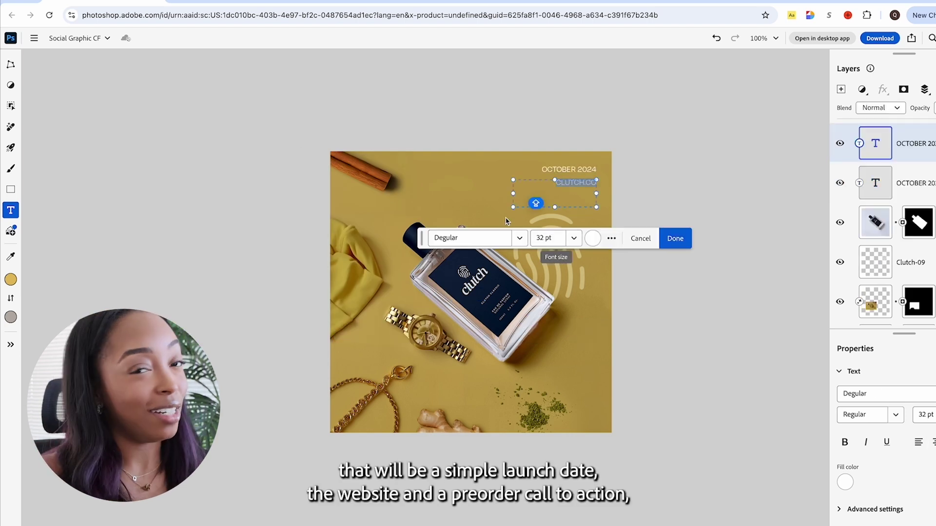
Make the CLUTCH.CO text 72 pt and resize its text box to fit
click(573, 238)
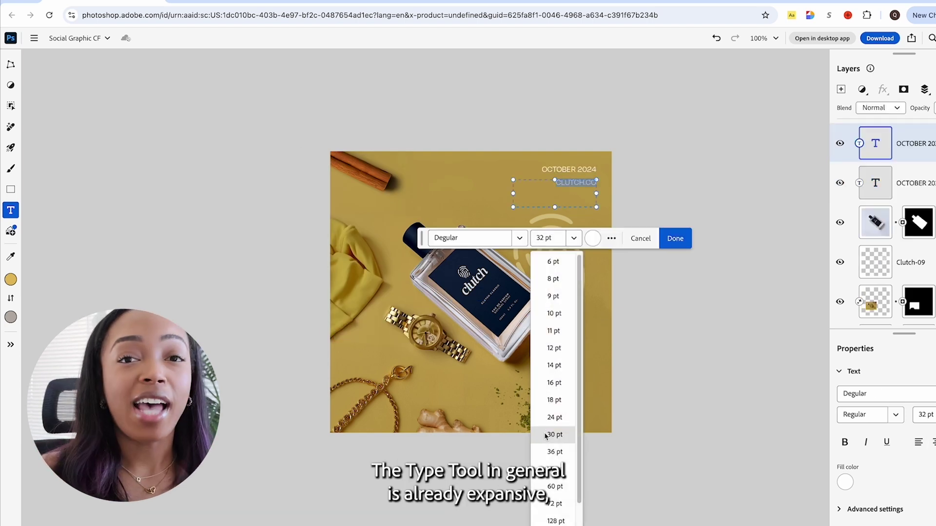
click(555, 505)
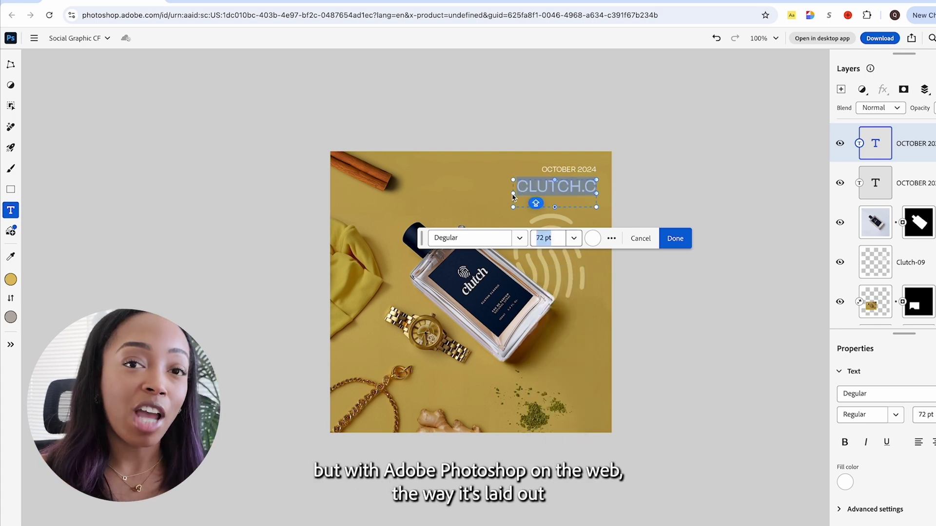
drag(513, 193, 489, 194)
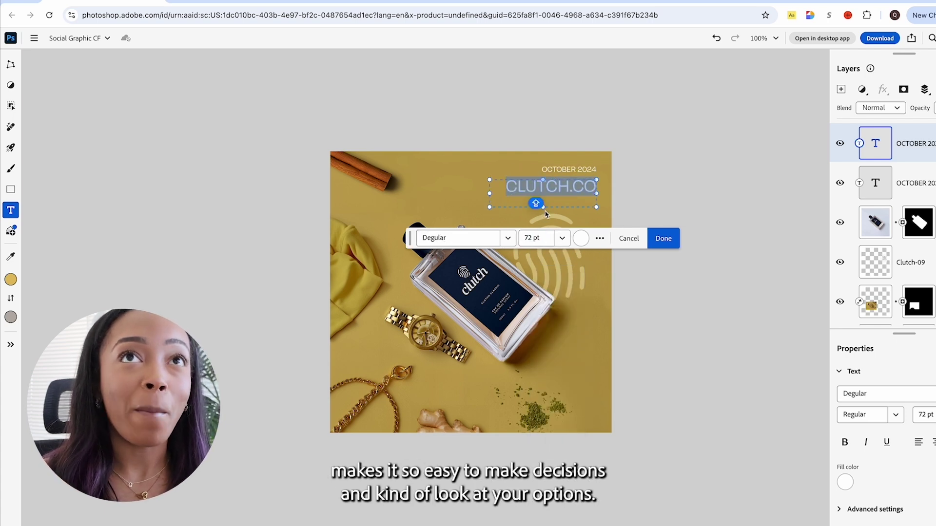
drag(543, 207, 551, 202)
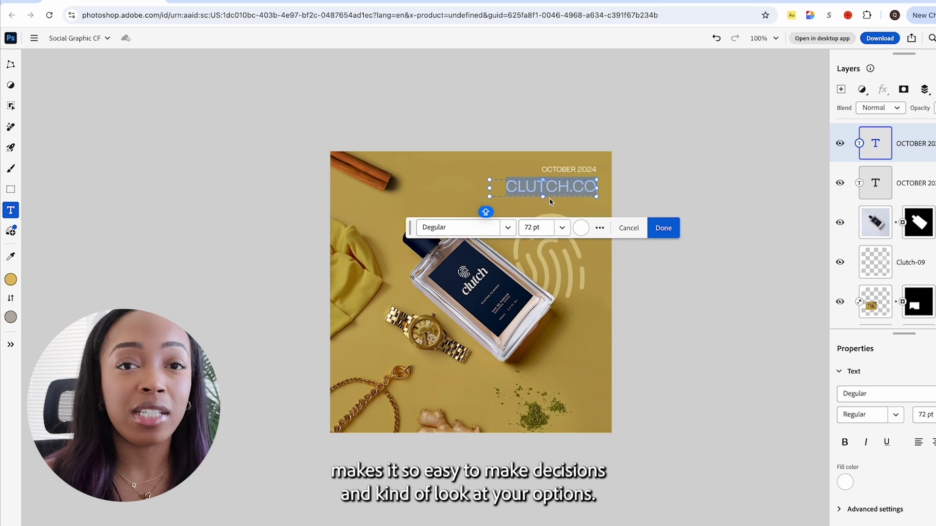
click(738, 166)
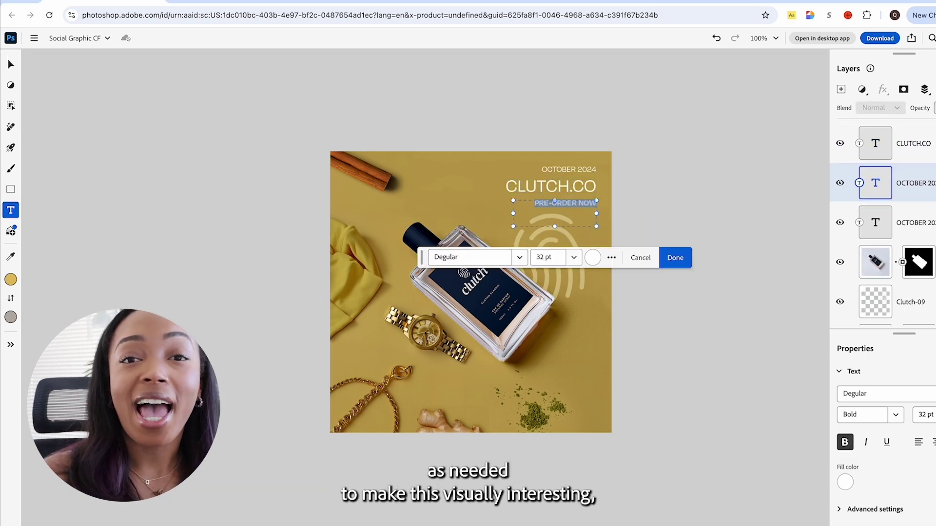
Commit the PRE-ORDER NOW text, completing the three white text lines at top right
mouse_move(18, 67)
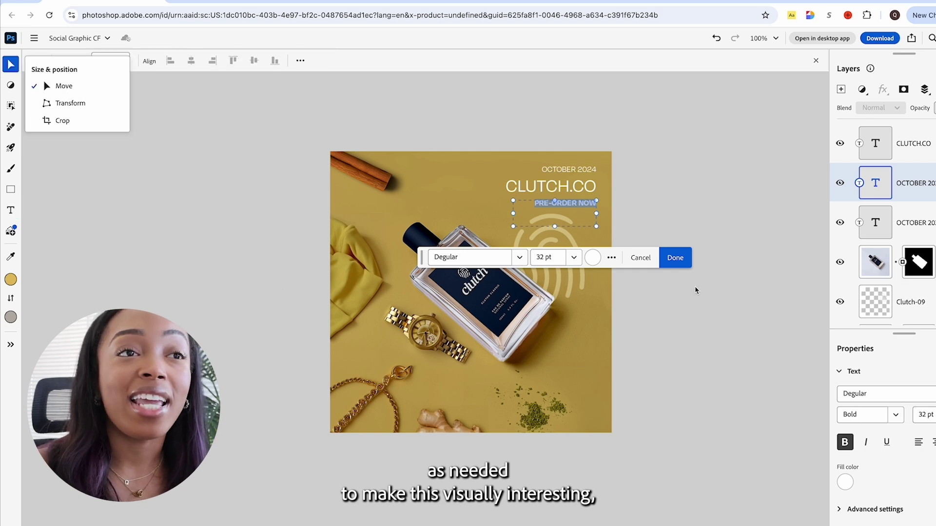
click(673, 262)
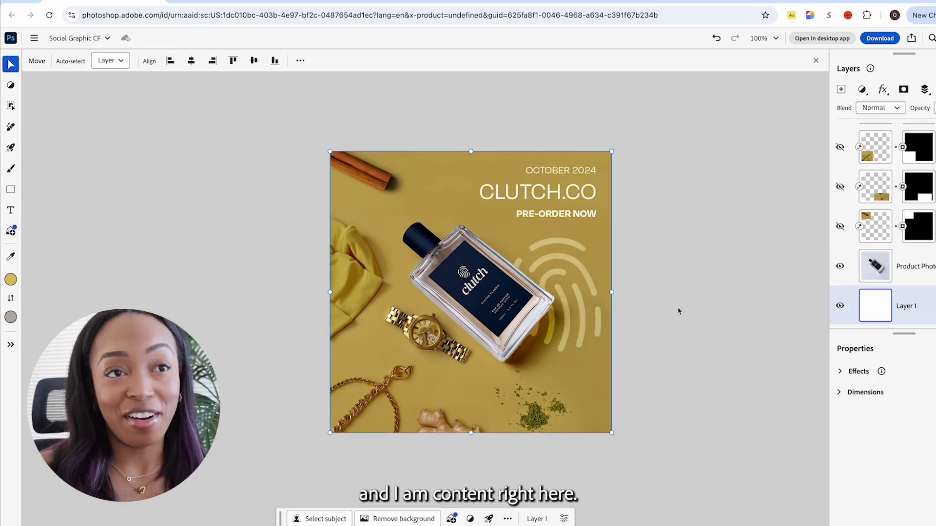